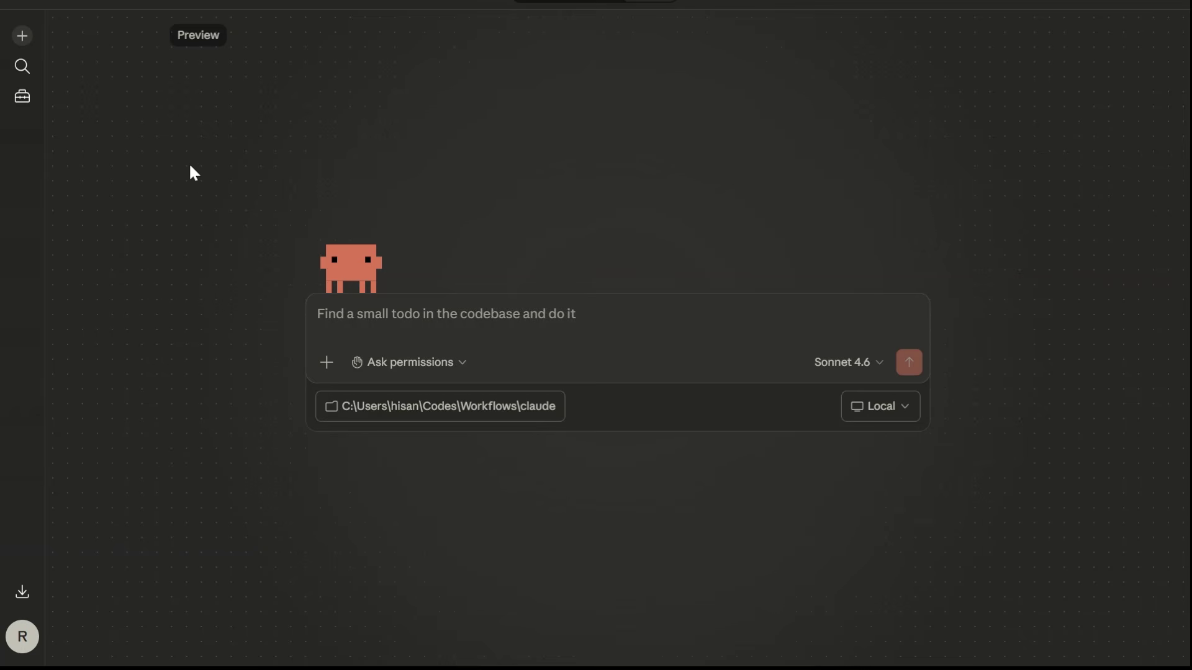
Open the skills list in the customization area and start creating a new skill with Claude.
{"action": "left_click", "coordinate": [19, 102]}
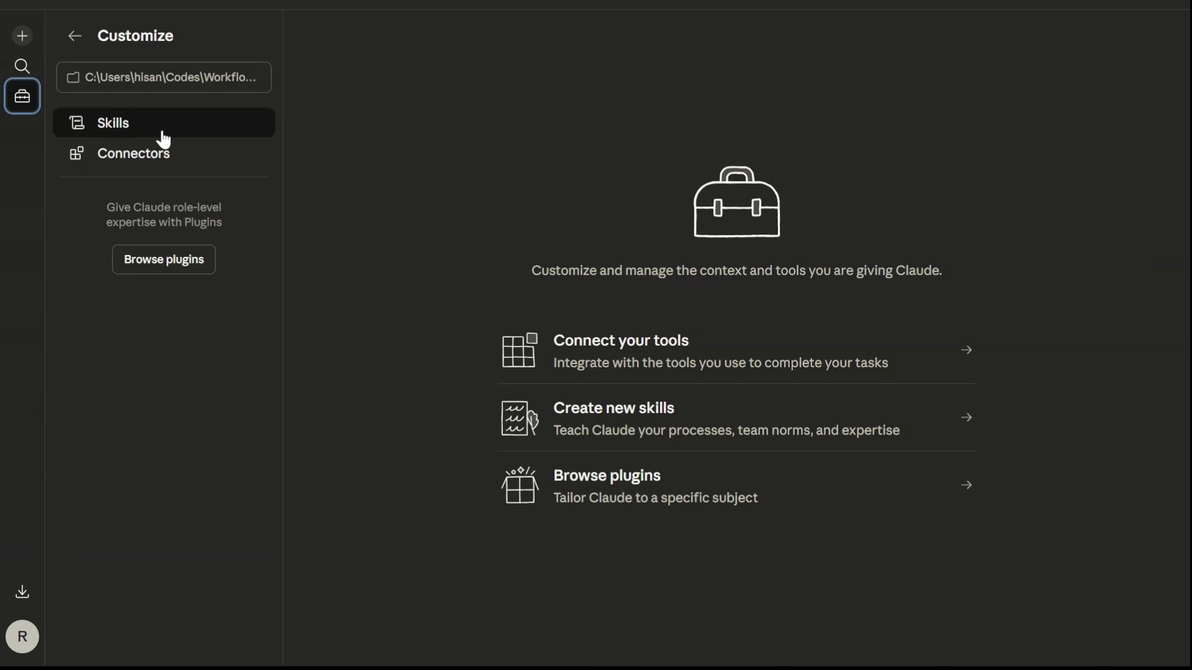
{"action": "left_click", "coordinate": [186, 138]}
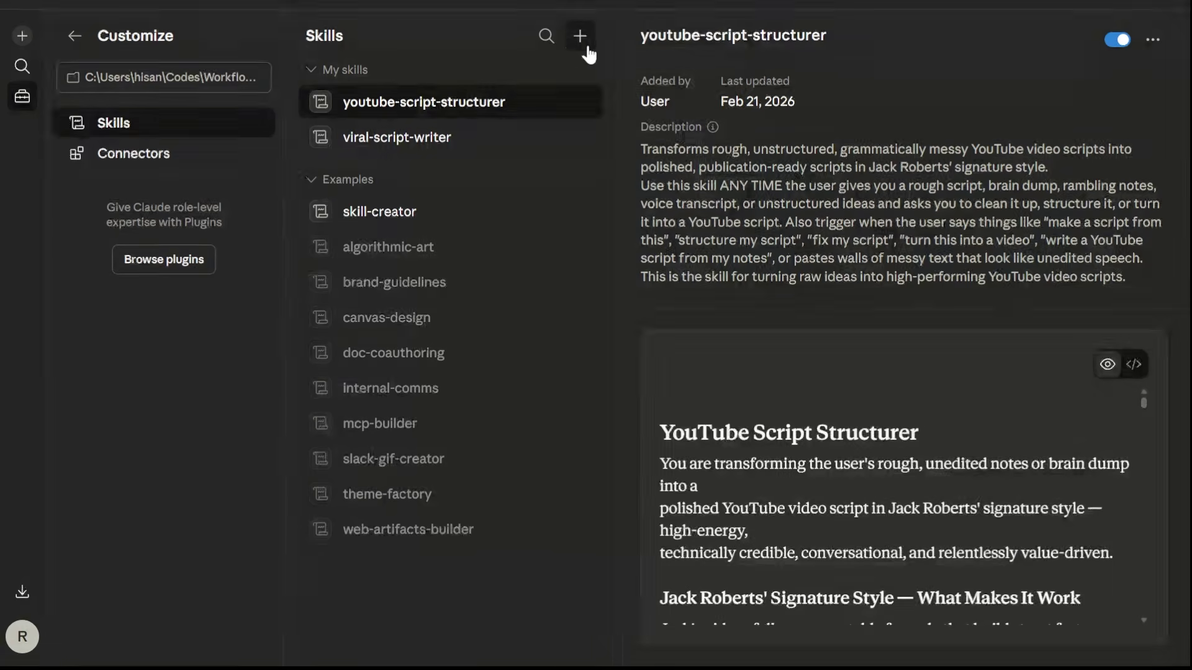
{"action": "left_click", "coordinate": [584, 38]}
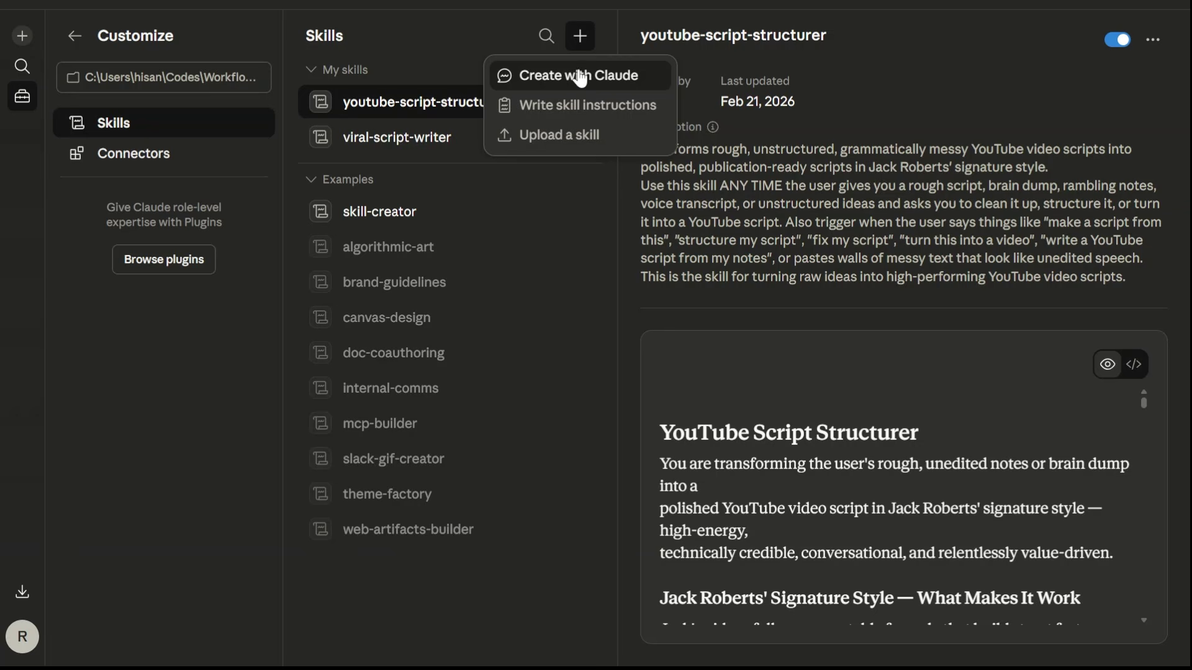
{"action": "left_click", "coordinate": [561, 75]}
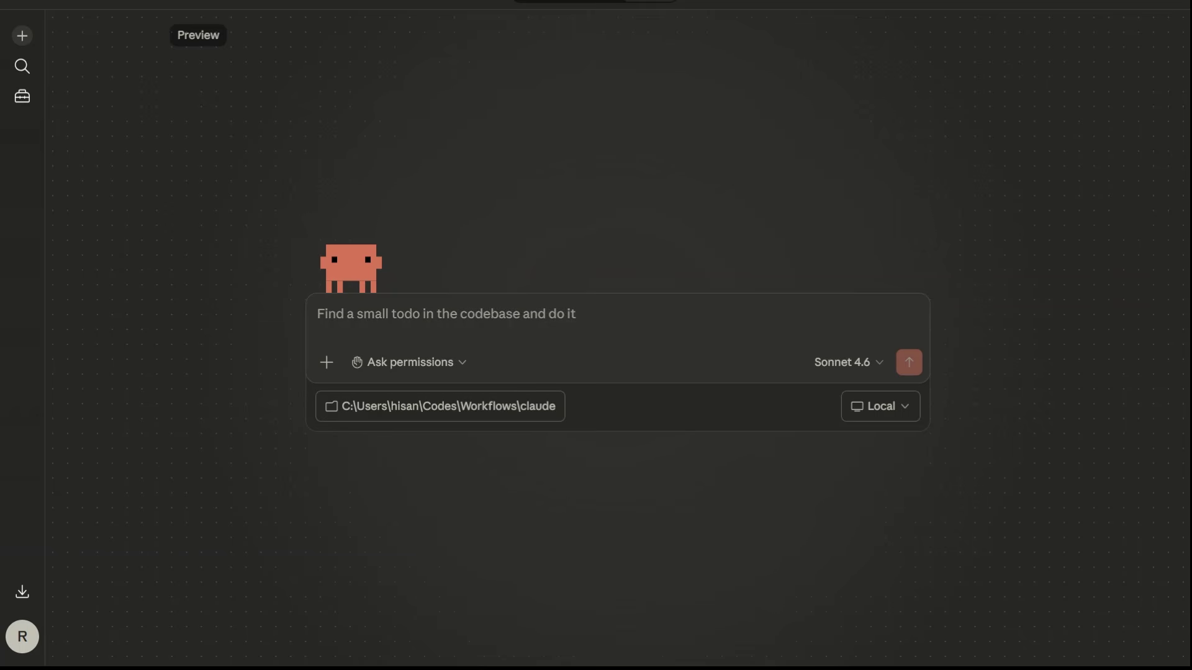
{"action": "type", "text": "Please build a skill using this repository: https://github.com/kkoppenhaver/cc-nano-banana"}
{"action": "left_click", "coordinate": [908, 364]}
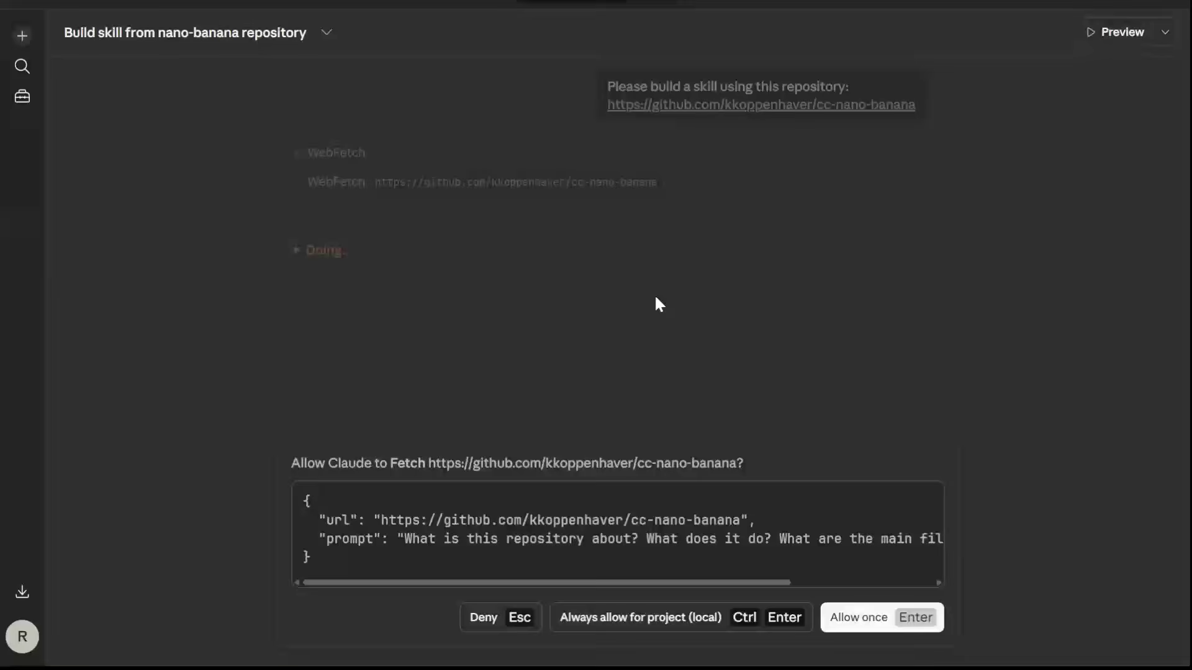
Allow Claude once to fetch the repository page, SKILL.md and README.md, and to write the nano-banana SKILL.md file.
{"action": "key", "text": "Return"}
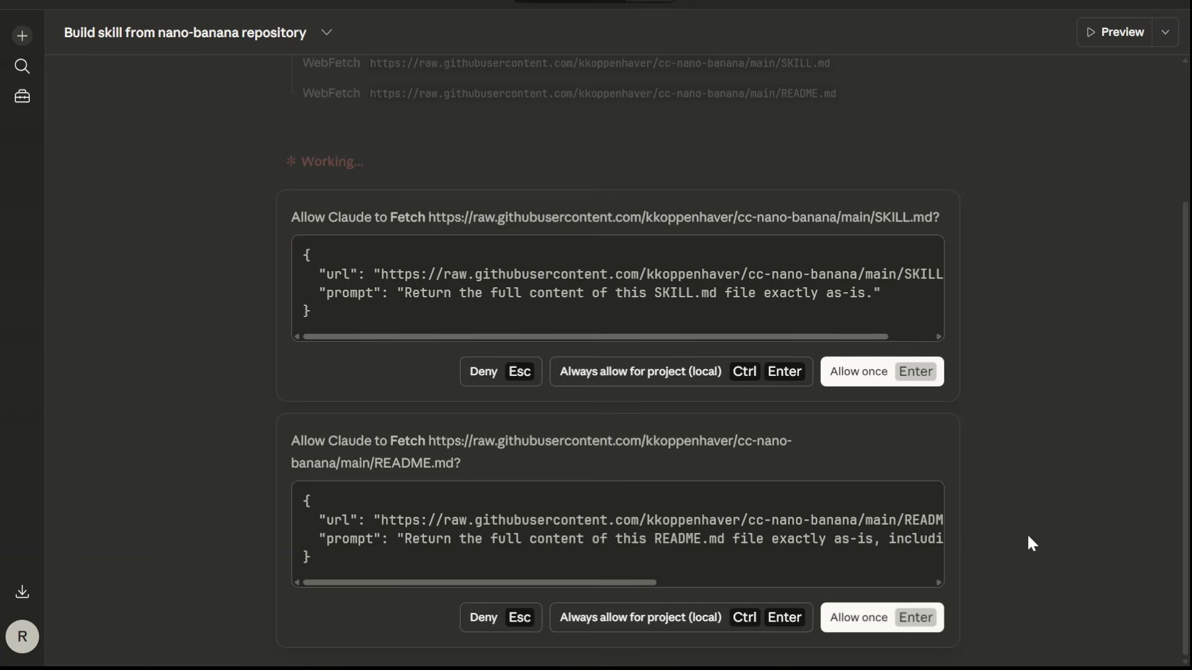
{"action": "left_click", "coordinate": [894, 372]}
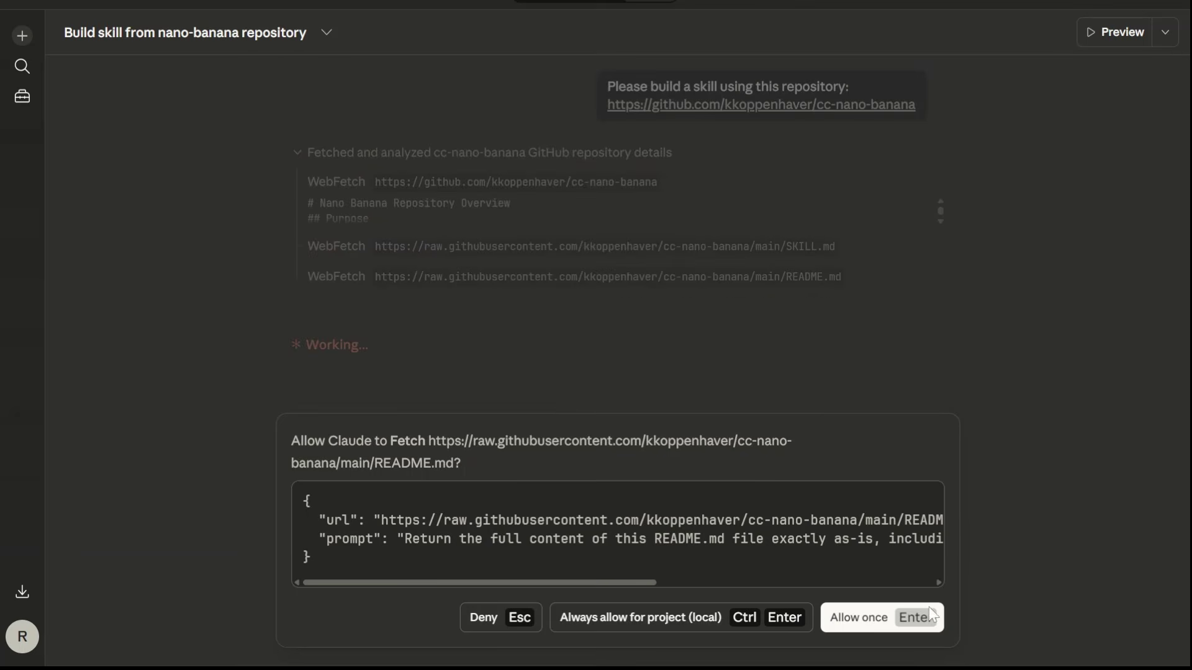
{"action": "left_click", "coordinate": [902, 633]}
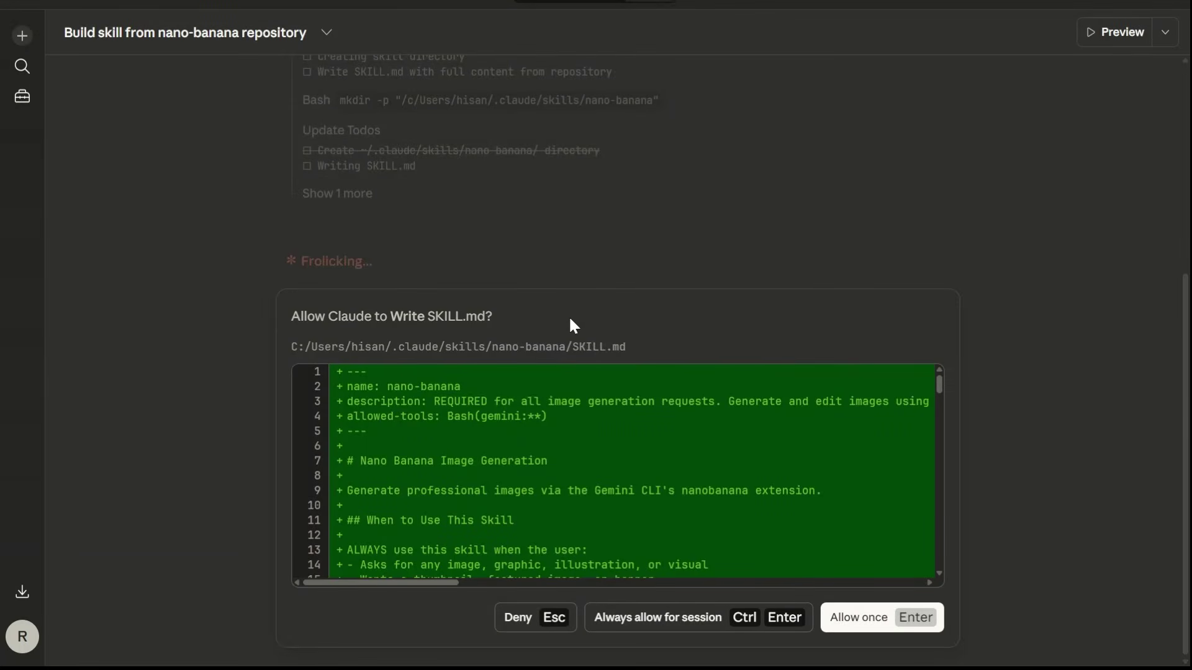
{"action": "left_click", "coordinate": [872, 618]}
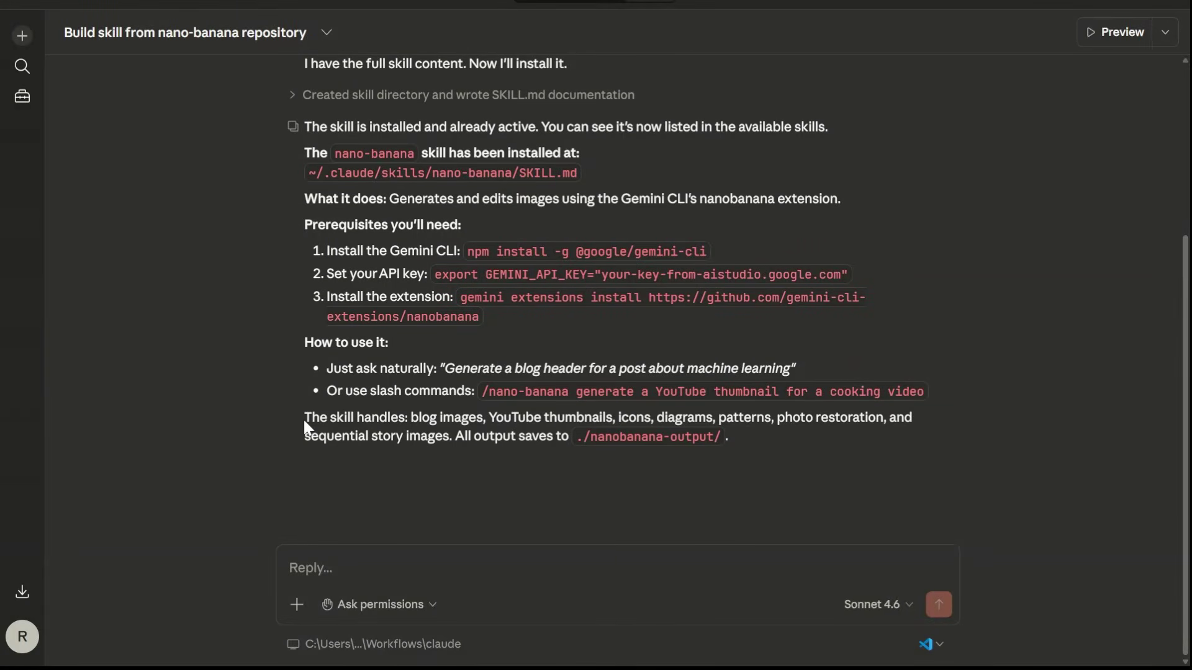
Review the prerequisites in Claude's reply, including the Gemini CLI, API key and nanobanana extension setup.
{"action": "left_click_drag", "start_coordinate": [304, 236], "coordinate": [520, 317]}
{"action": "left_click", "coordinate": [521, 325]}
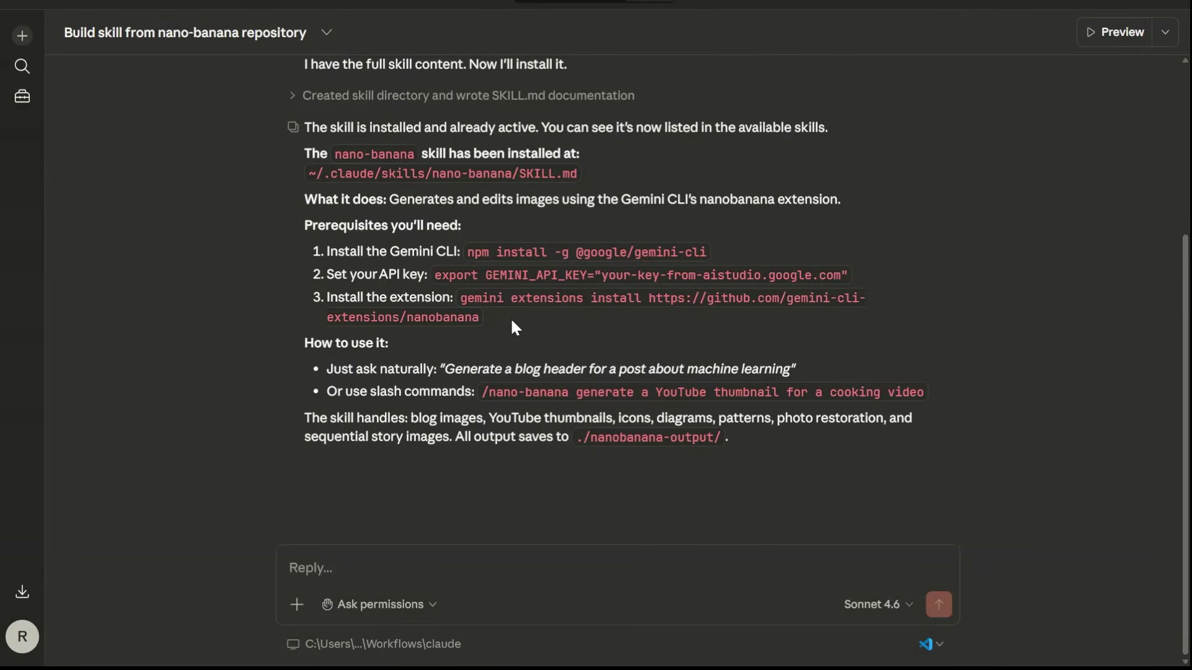
{"action": "triple_click", "coordinate": [301, 270]}
{"action": "left_click", "coordinate": [301, 271]}
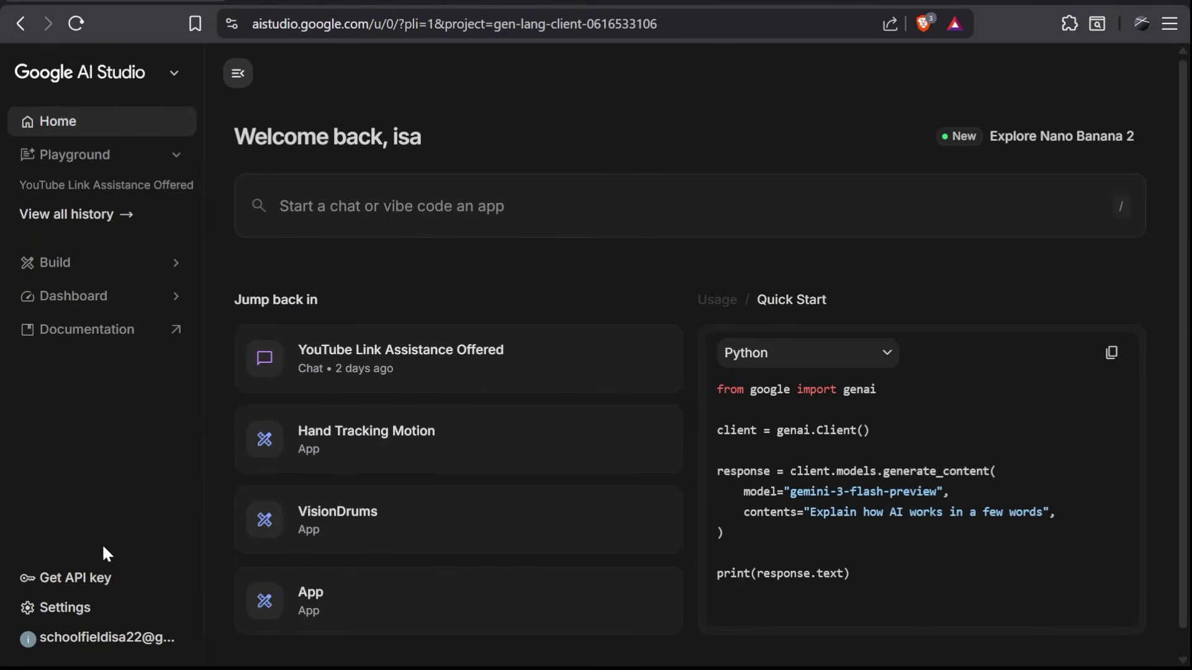
View the API keys page in Google AI Studio and its form for creating a new key, leaving without creating one.
{"action": "left_click", "coordinate": [87, 579]}
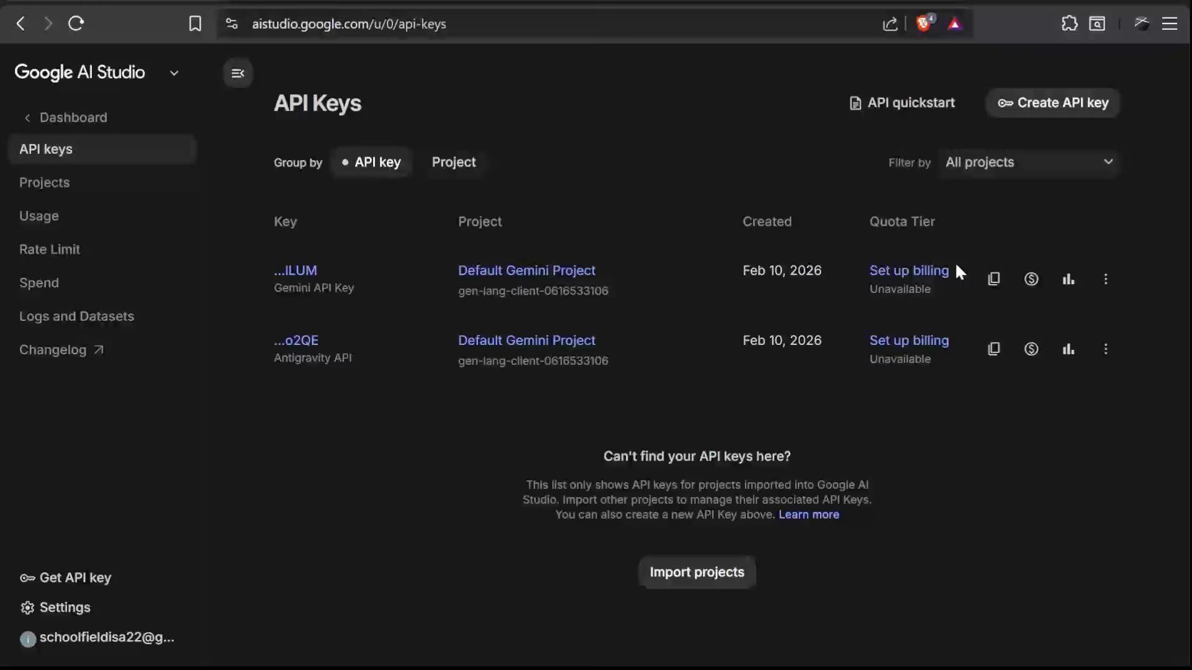
{"action": "left_click", "coordinate": [1038, 107]}
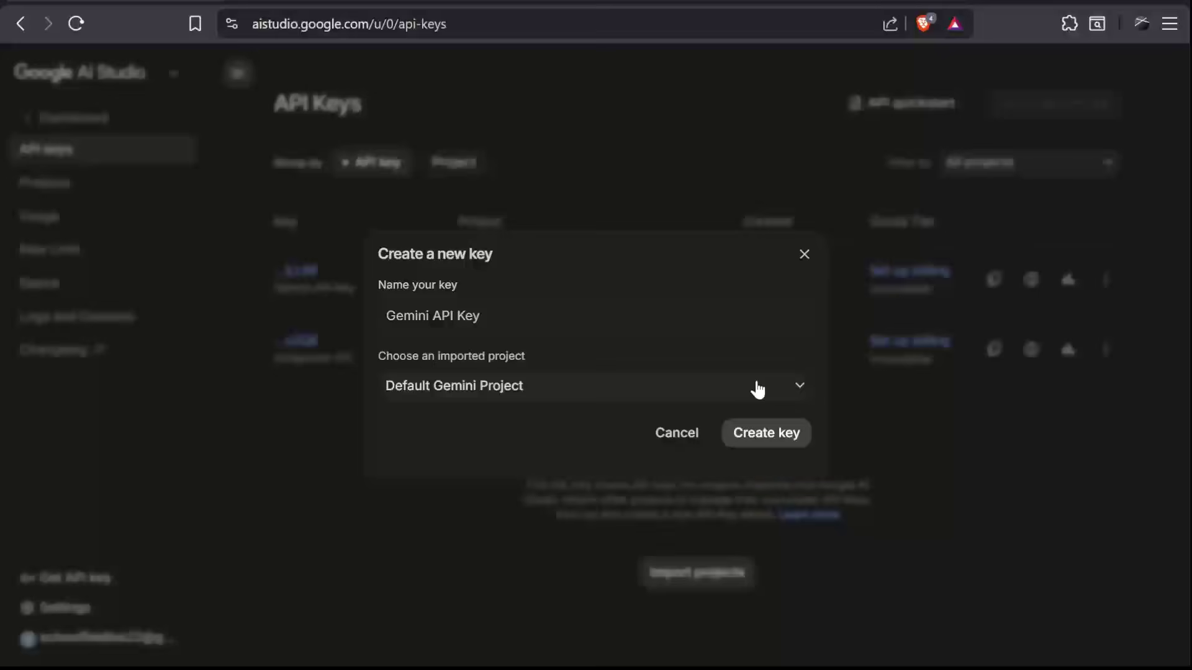
{"action": "left_click", "coordinate": [803, 255]}
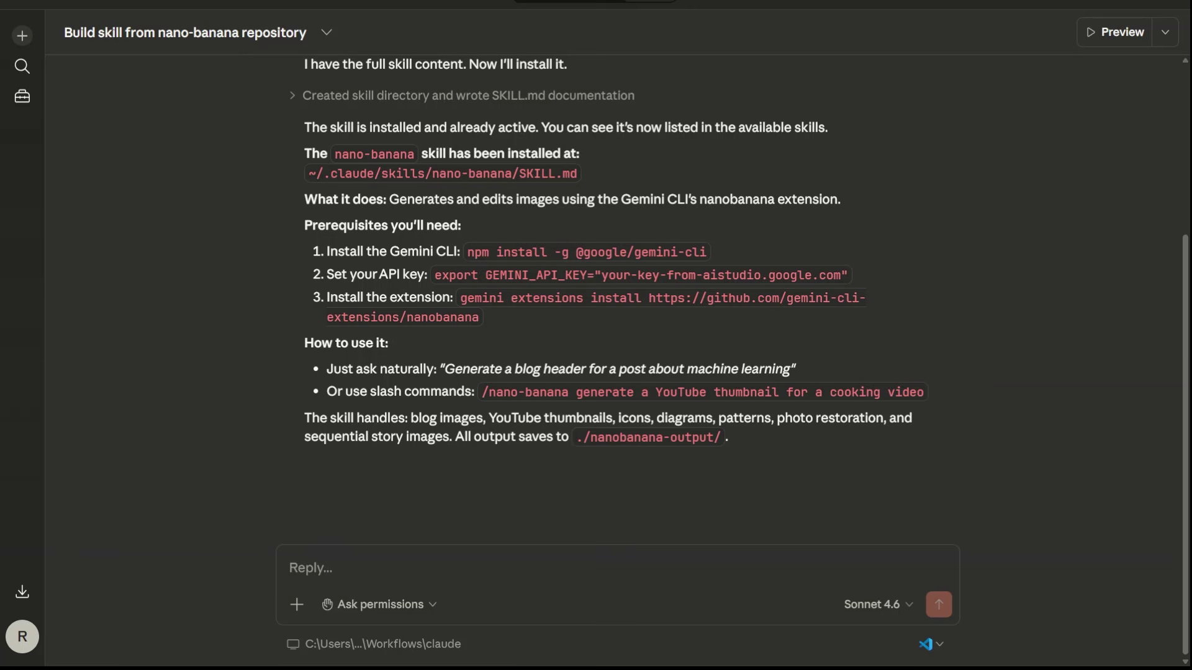
Switch back to Claude and highlight the three setup prerequisites for the nano-banana skill.
{"action": "left_click_drag", "start_coordinate": [302, 246], "coordinate": [625, 331]}
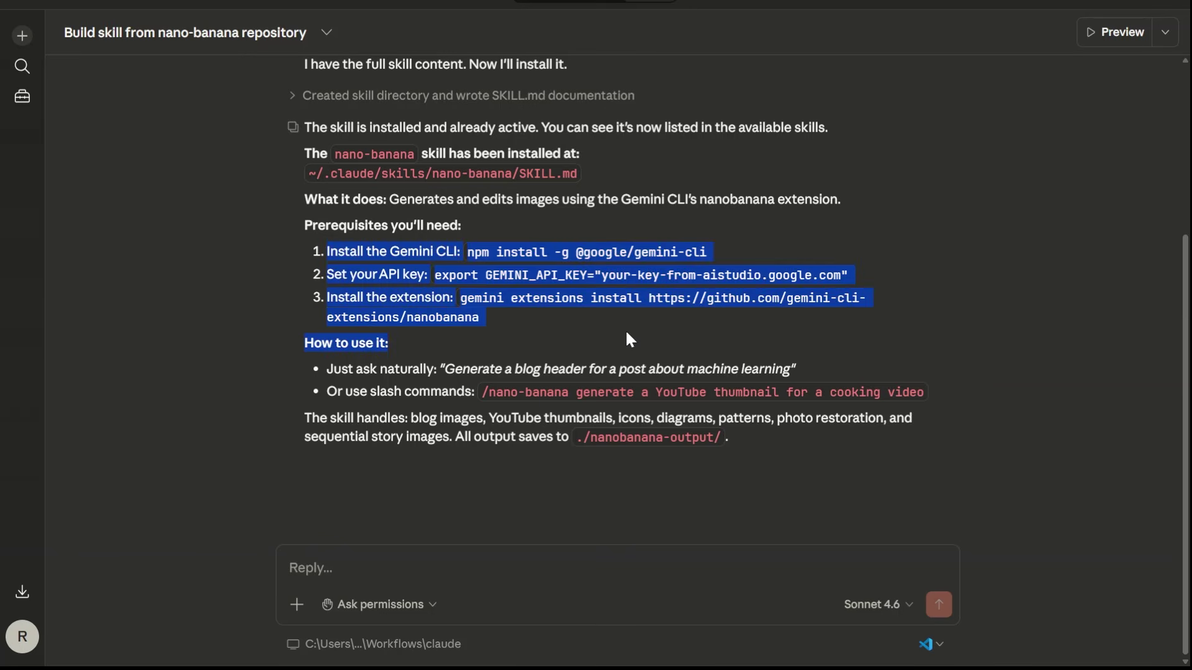
{"action": "left_click", "coordinate": [628, 330]}
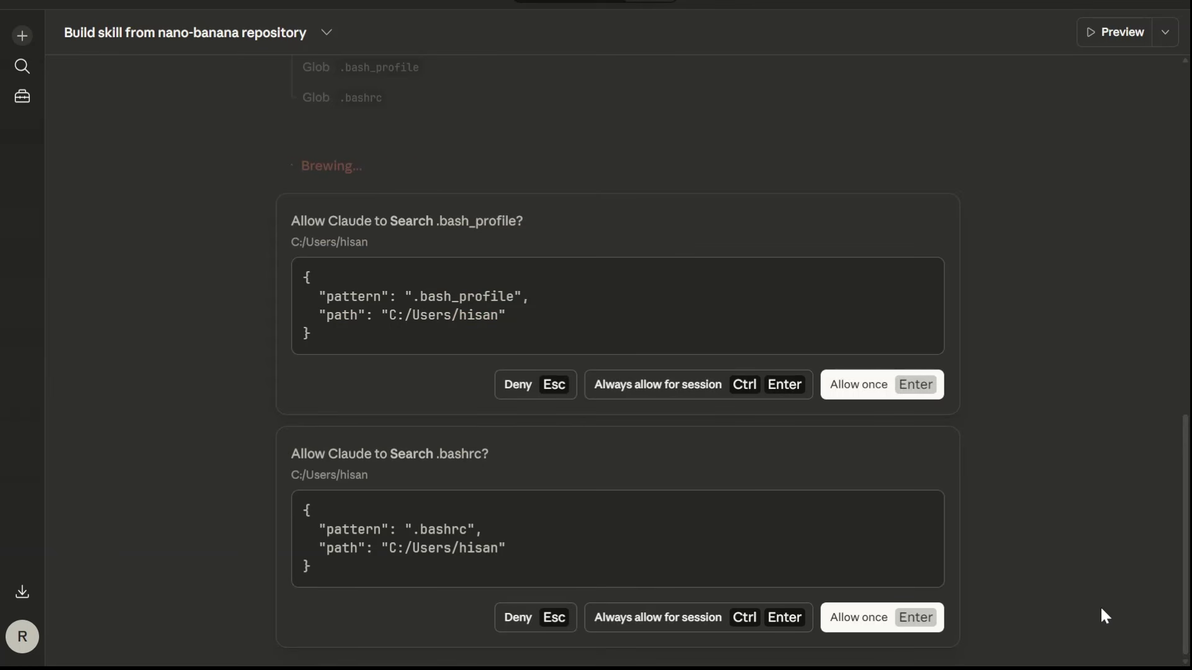
Always allow Claude's .bash_profile and .bashrc searches for the session, and clear the stray character from the reply field.
{"action": "key", "text": "ctrl+Return"}
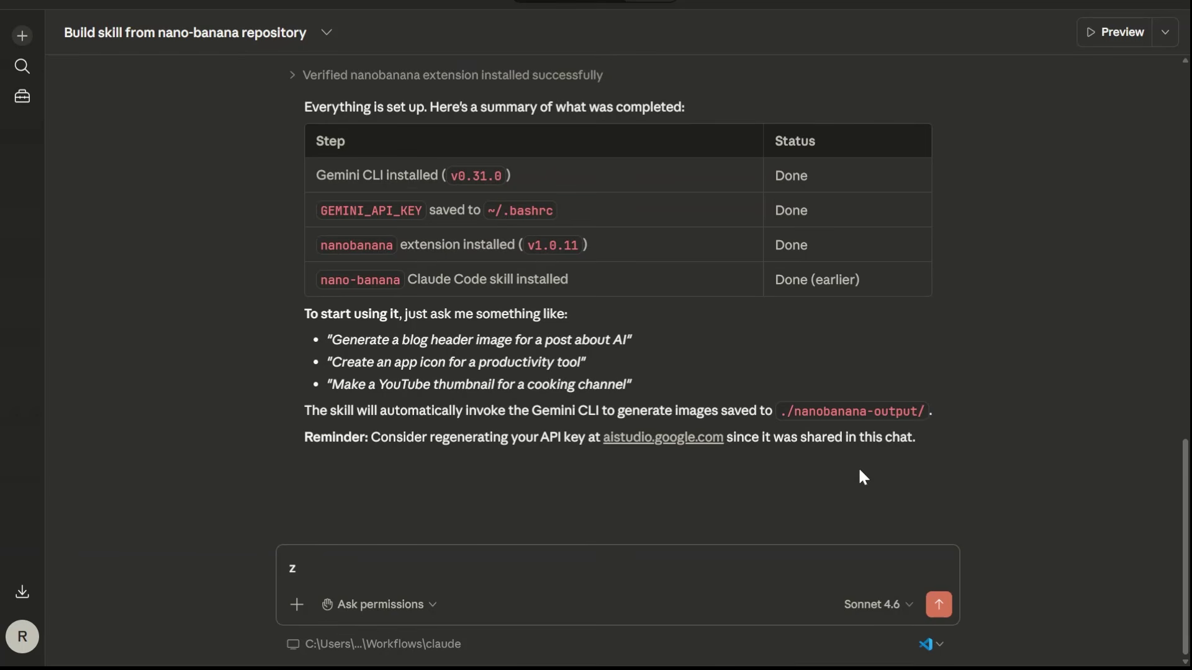
{"action": "key", "text": "BackSpace"}
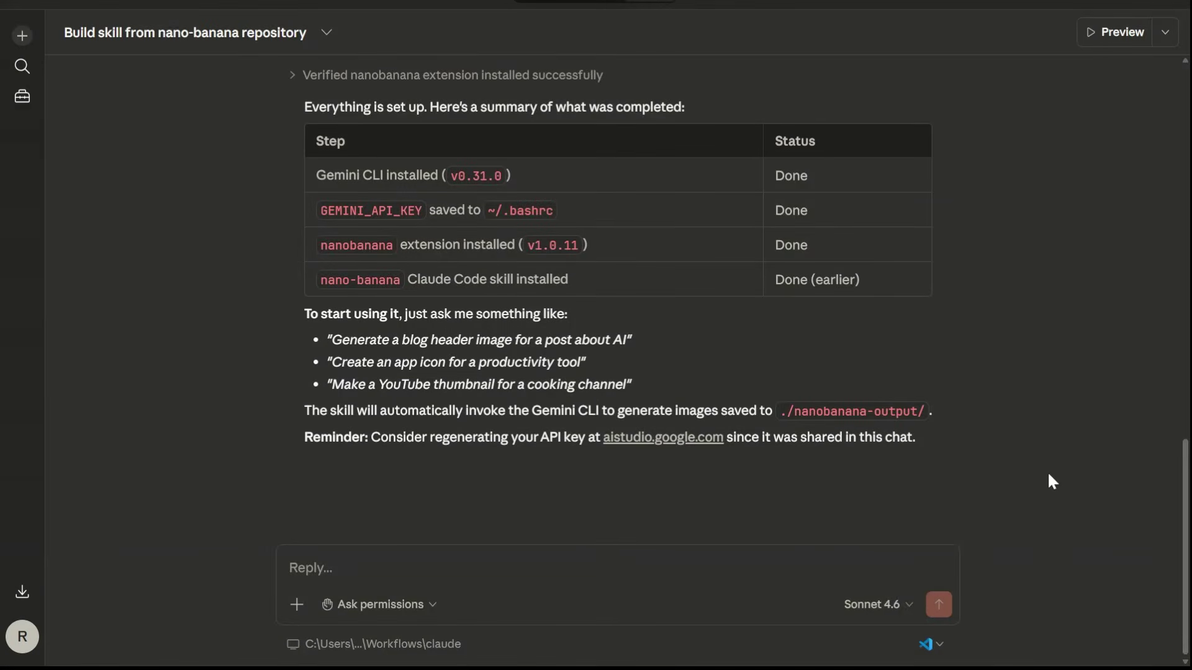
In a new session, request "A wide-angle shot of the Neuschwanstein Castle in Germany during a heavy, stylized purple thunderstorm".
{"action": "left_click", "coordinate": [23, 42]}
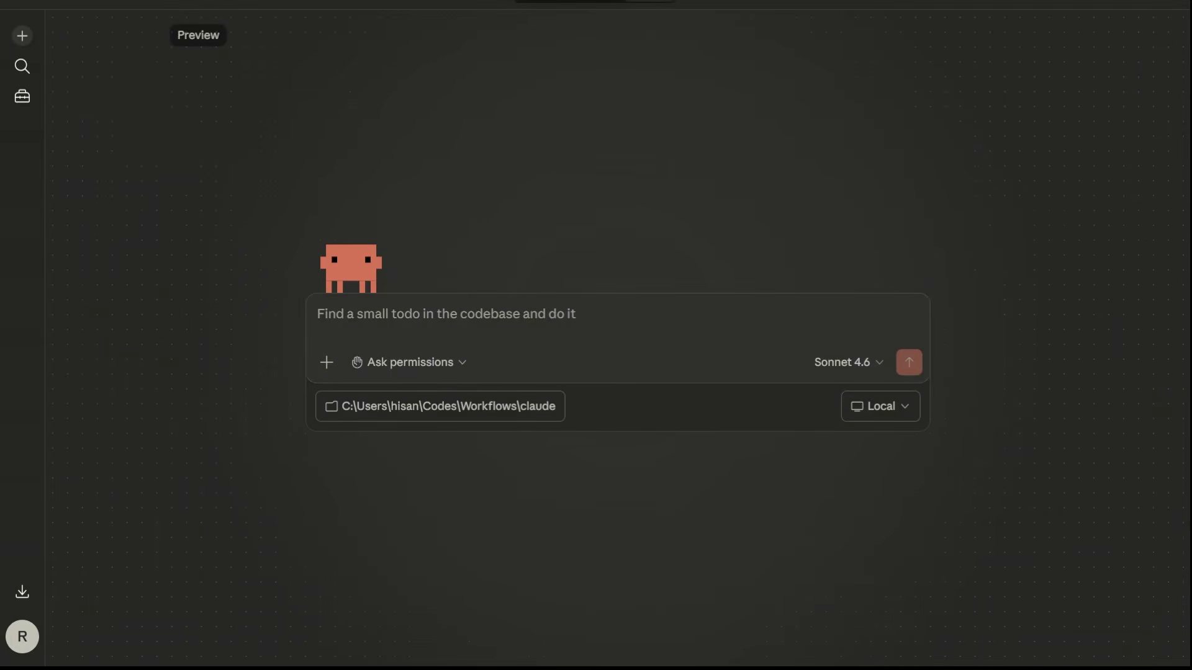
{"action": "type", "text": "A wide-angle shot of the Neuschwanstein Castle in Germany during a heavy, stylized purple thunderstorm"}
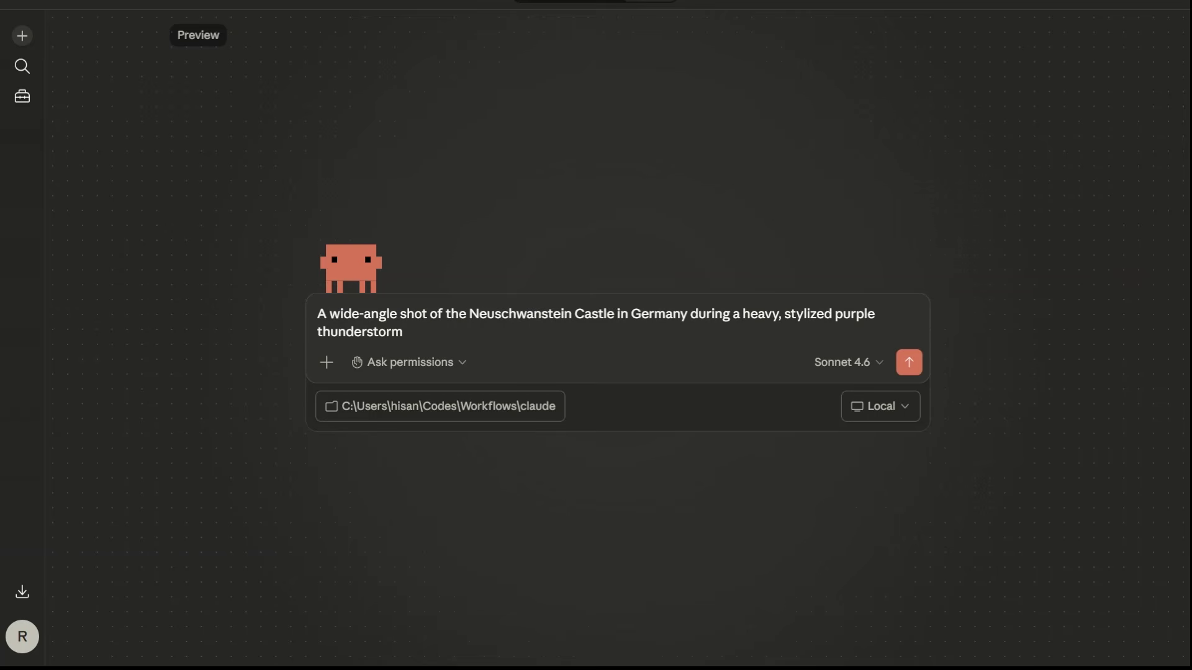
{"action": "left_click", "coordinate": [907, 365]}
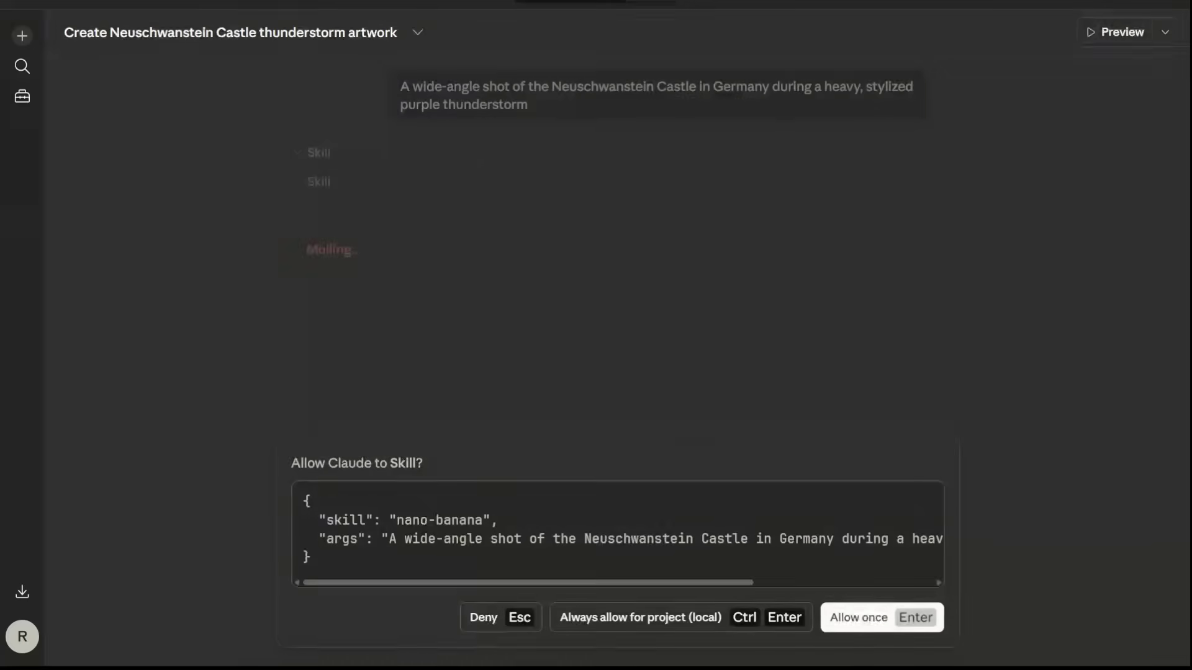
Allow Claude once to run the nano-banana skill for the castle image request.
{"action": "triple_click", "coordinate": [483, 463]}
{"action": "left_click", "coordinate": [727, 475]}
{"action": "left_click", "coordinate": [874, 621]}
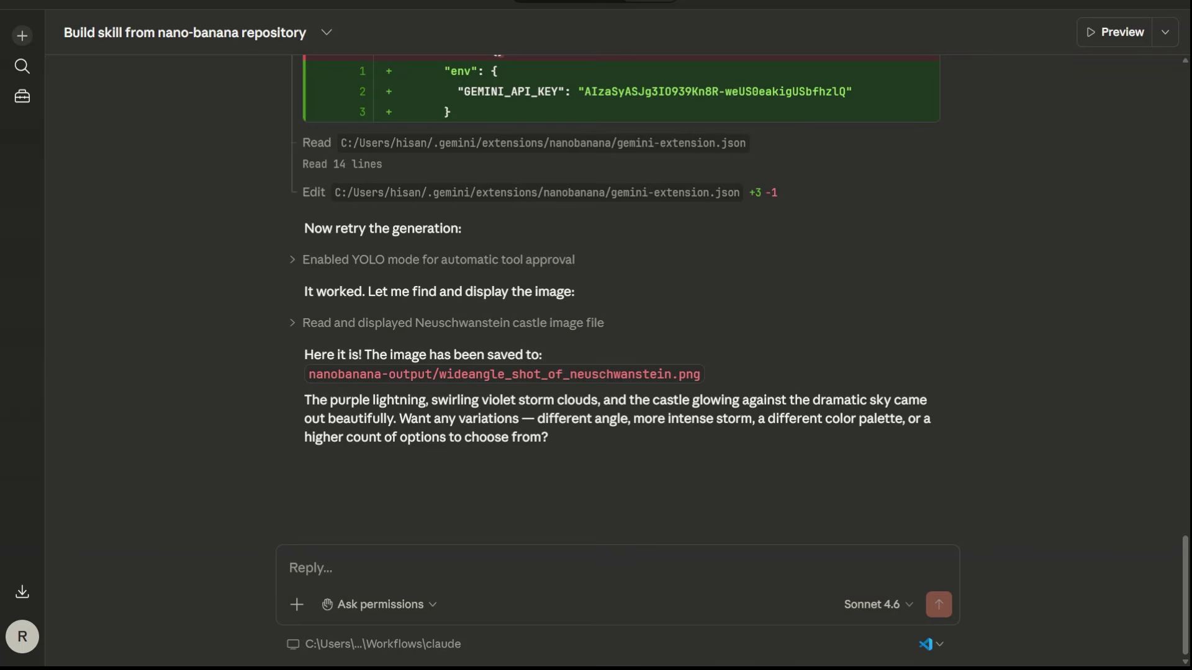
Check the saved path of wideangle_shot_of_neuschwanstein.png and view the generated castle image full screen in the image viewer.
{"action": "left_click_drag", "start_coordinate": [308, 376], "coordinate": [725, 372]}
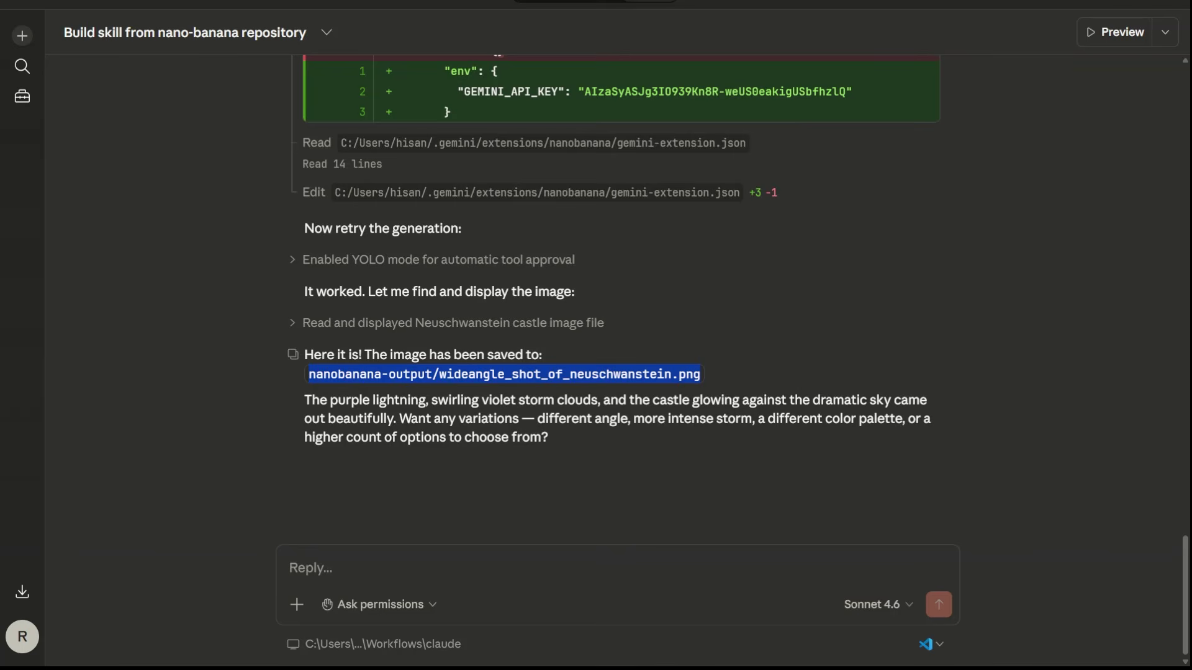
{"action": "left_click", "coordinate": [730, 373]}
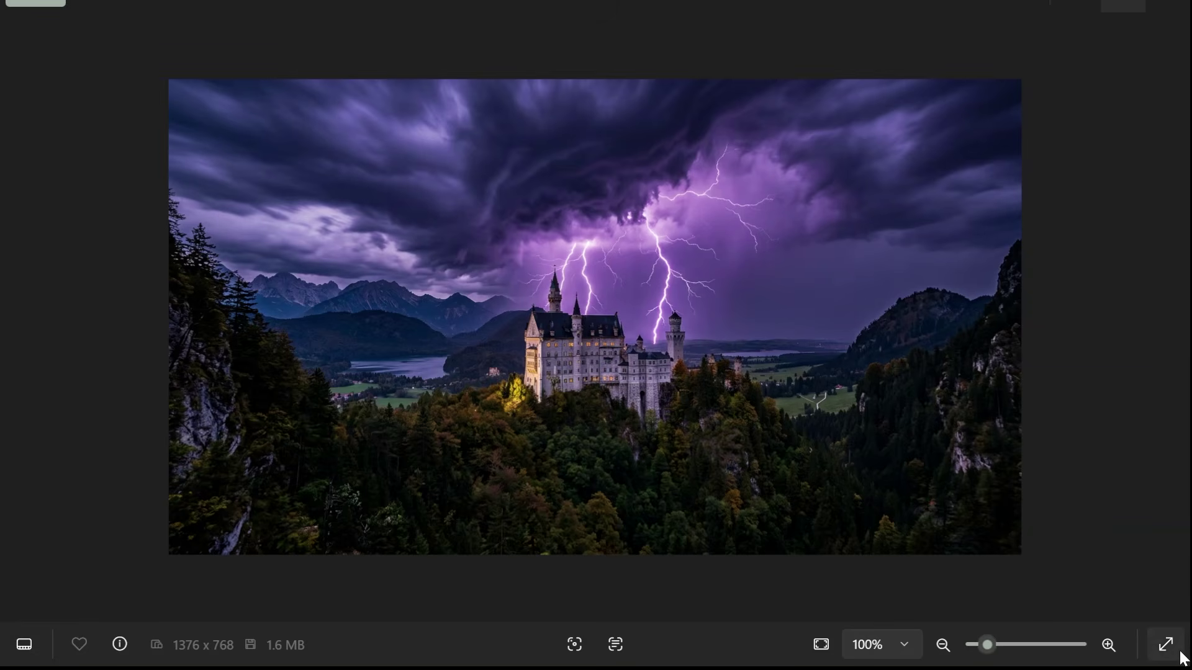
{"action": "left_click", "coordinate": [1160, 648]}
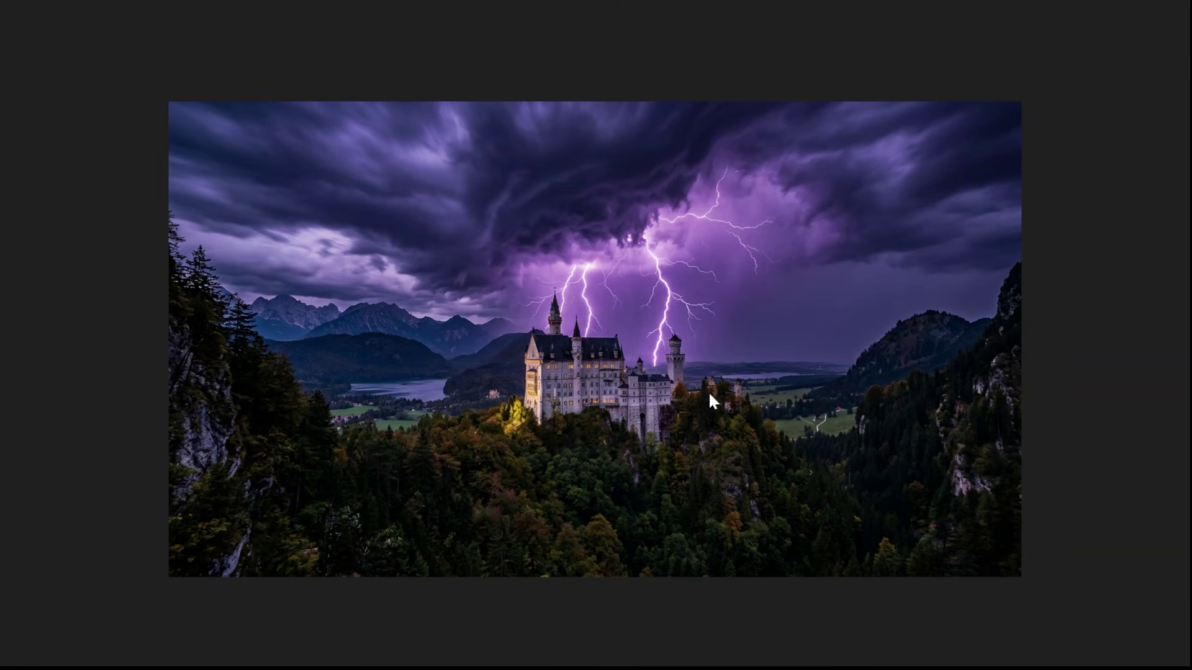